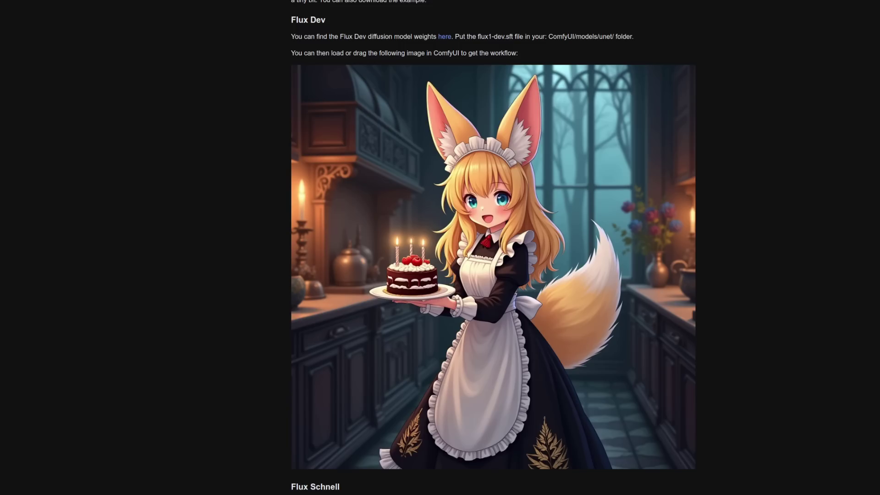
# Scroll to the FP8 checkpoint section and confirm flux1-dev-fp8.safetensors is in models/checkpoints
pyautogui.scroll(-10, 802, 177)
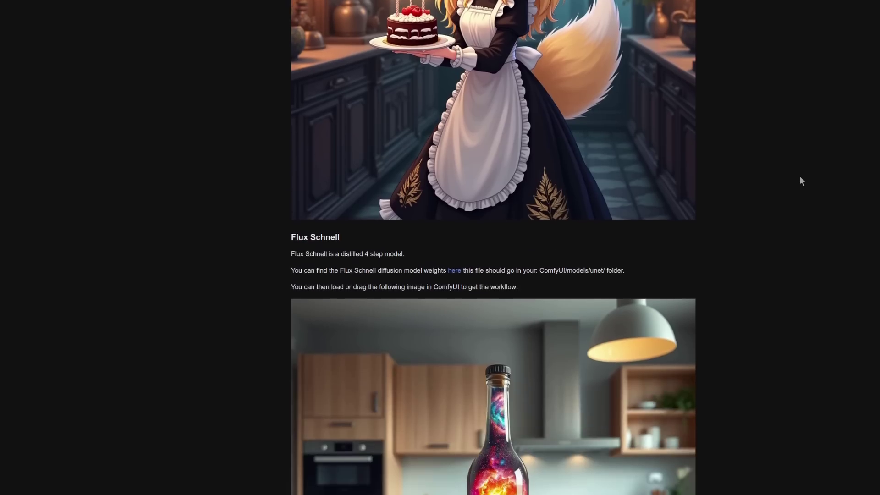
pyautogui.scroll(-2, 800, 177)
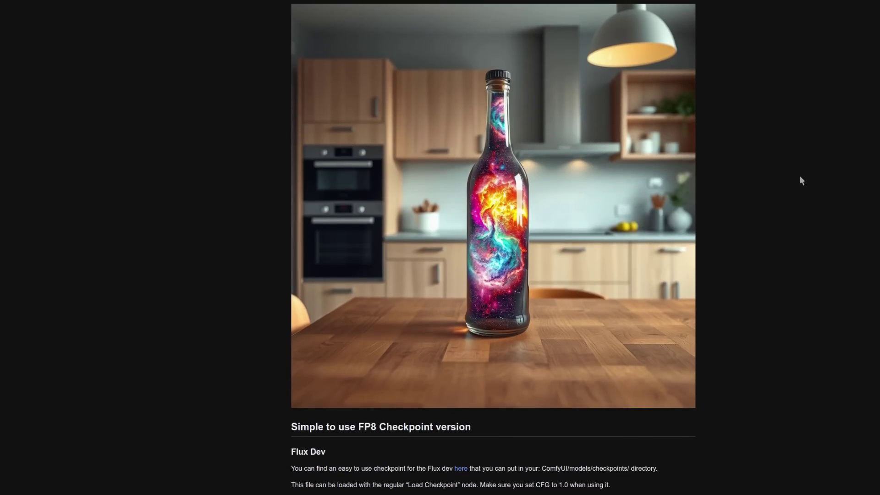
pyautogui.scroll(-6, 823, 231)
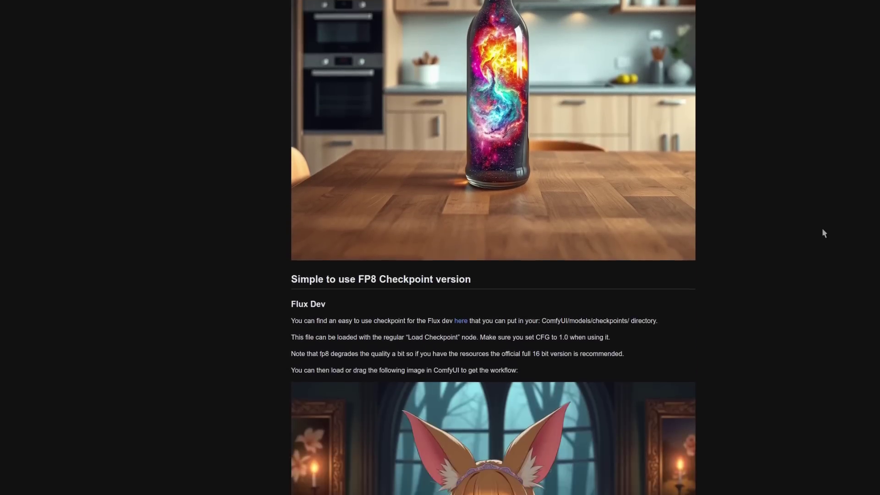
pyautogui.scroll(-2, 824, 231)
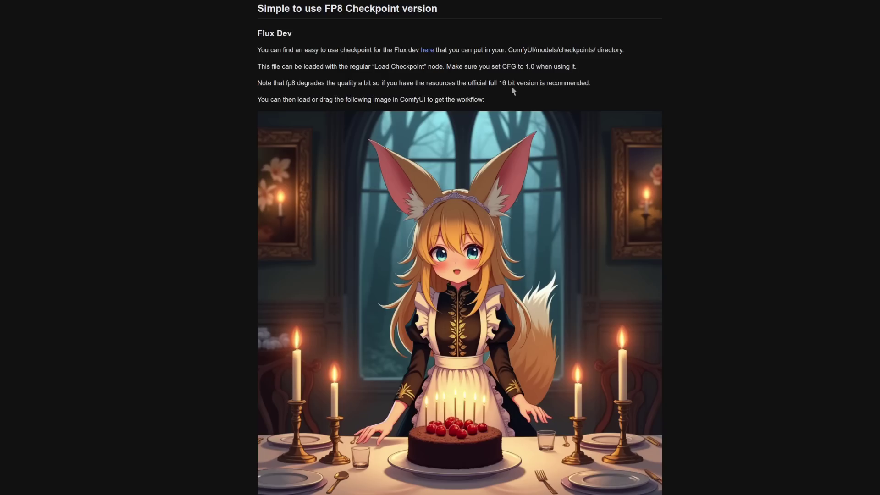
pyautogui.hotkey('alt', 'Tab')
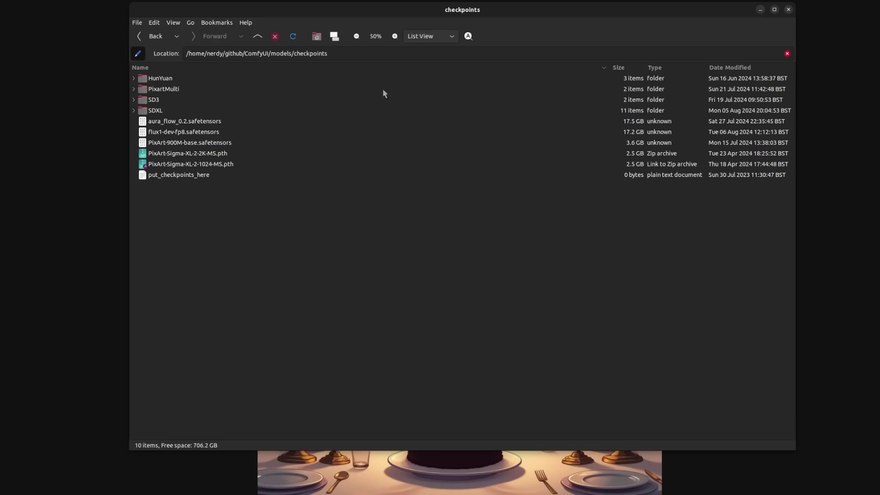
pyautogui.click(194, 134)
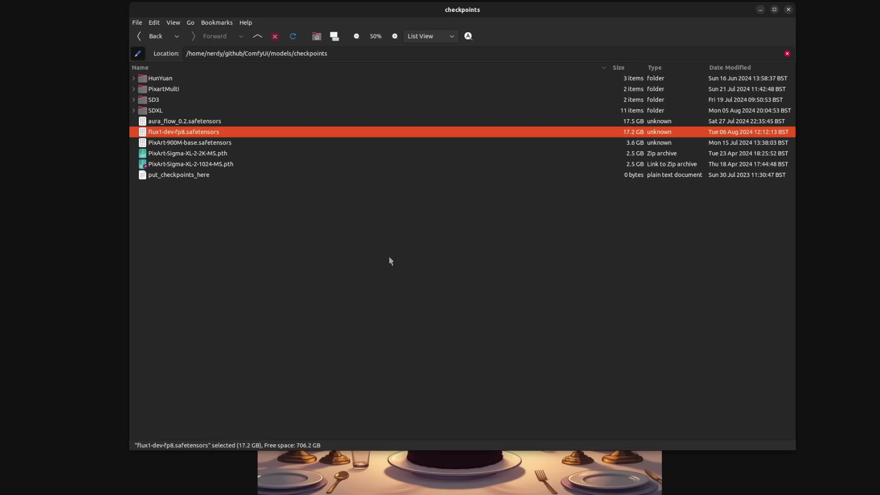
# Load the Flux Dev FP8 example workflow into ComfyUI by dropping in the example image
pyautogui.hotkey('alt', 'Tab')
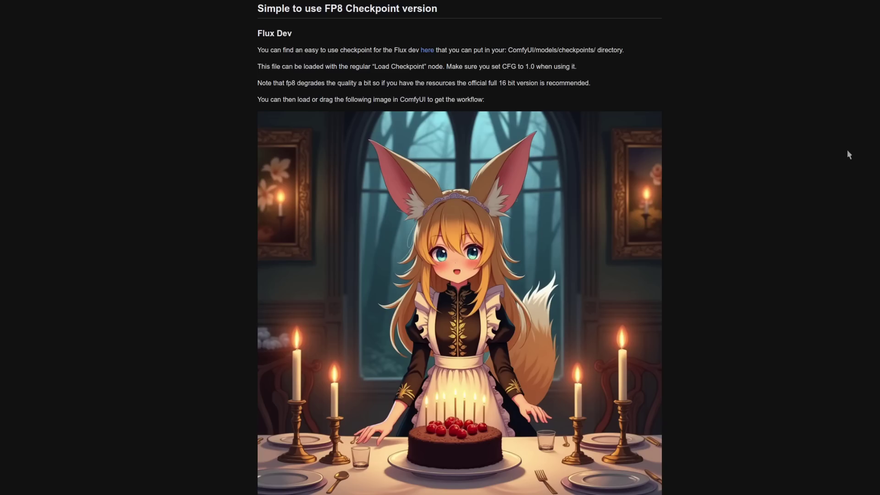
pyautogui.moveTo(455, 203); pyautogui.dragTo(376, 249)
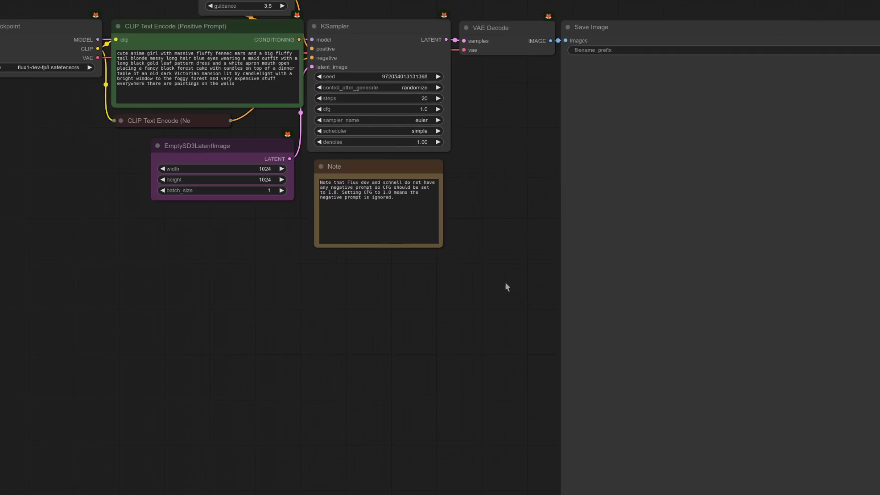
pyautogui.scroll(-3, 447, 338)
pyautogui.moveTo(440, 336); pyautogui.dragTo(421, 295)
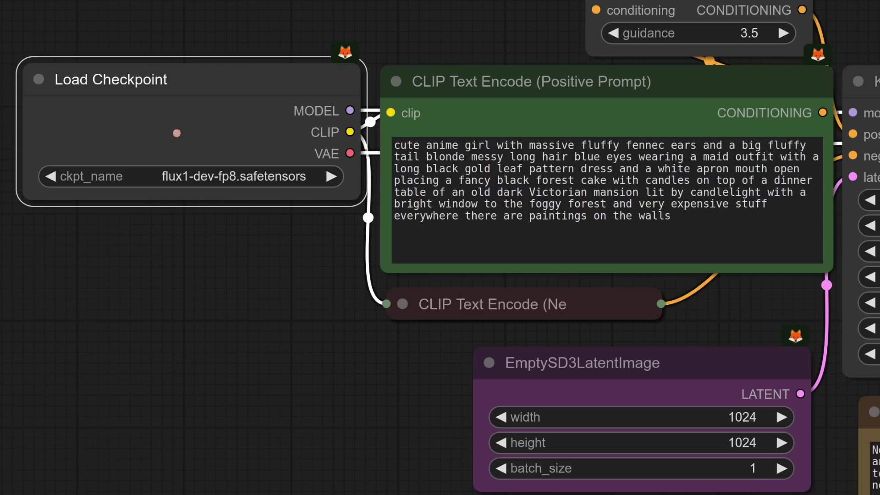
# Inspect the Load Checkpoint node's model, then bring up the node search on the canvas
pyautogui.click(134, 98)
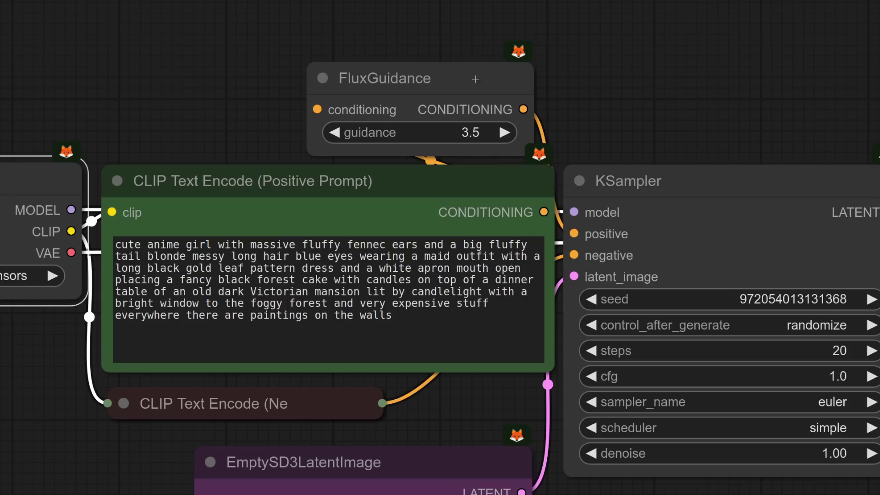
pyautogui.click(475, 79)
pyautogui.click(732, 252)
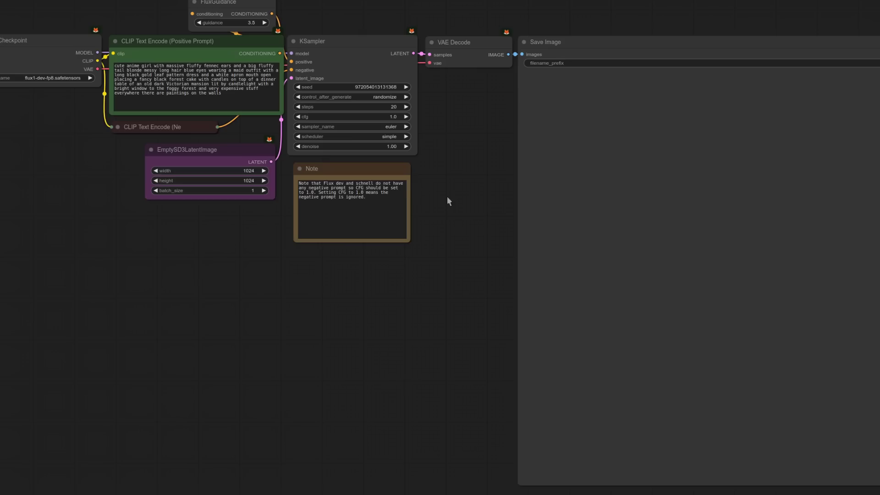
pyautogui.doubleClick(447, 198)
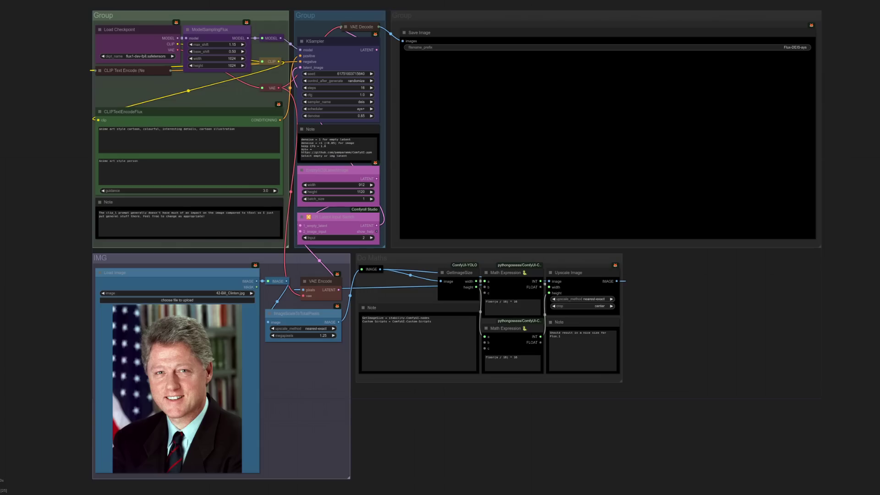
# Inspect the CLIPTextEncodeFlux prompt node, then pan down to the IMG group's input photo
pyautogui.scroll(7, 87, 11)
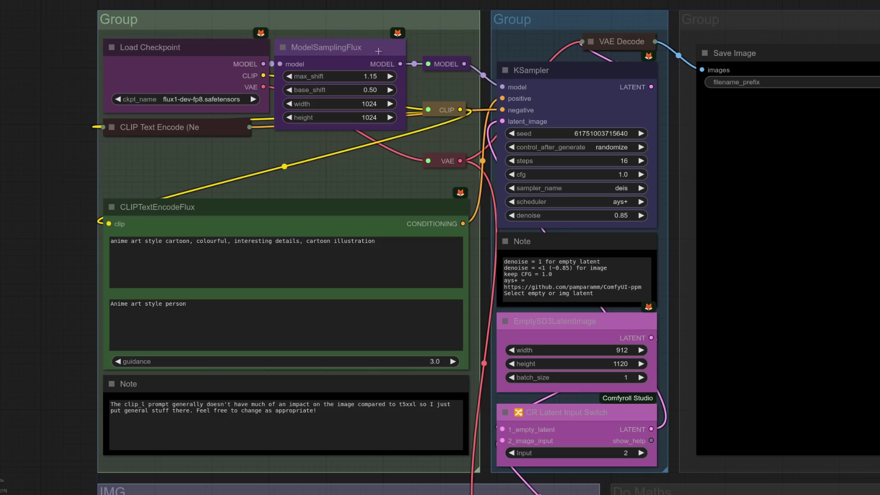
pyautogui.click(221, 213)
pyautogui.moveTo(412, 476); pyautogui.dragTo(477, 9)
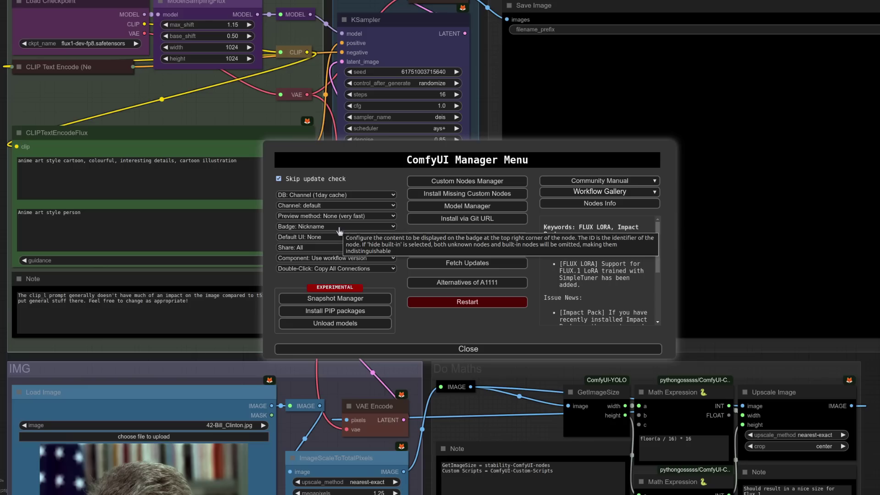
pyautogui.press('Escape')
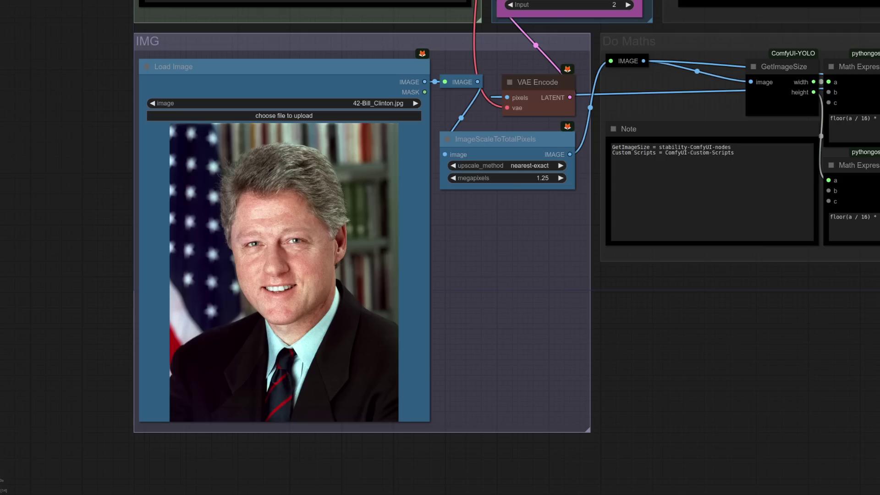
# Bypass all Do Maths group nodes and zoom in on the anime-style output
pyautogui.moveTo(834, 322); pyautogui.dragTo(642, 354)
pyautogui.scroll(-1, 642, 353)
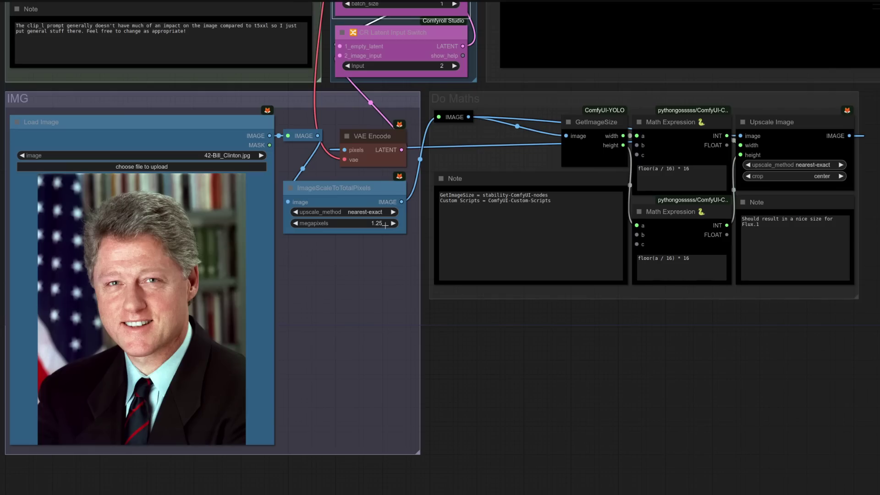
pyautogui.rightClick(535, 101)
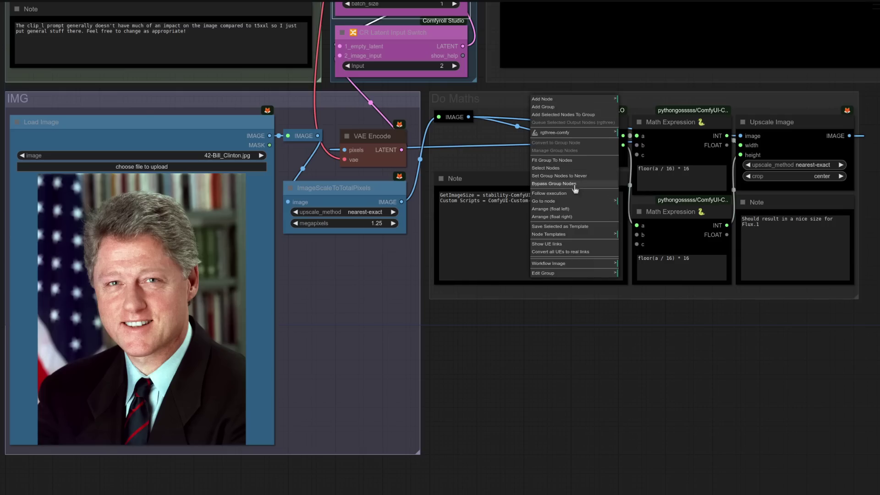
pyautogui.click(553, 183)
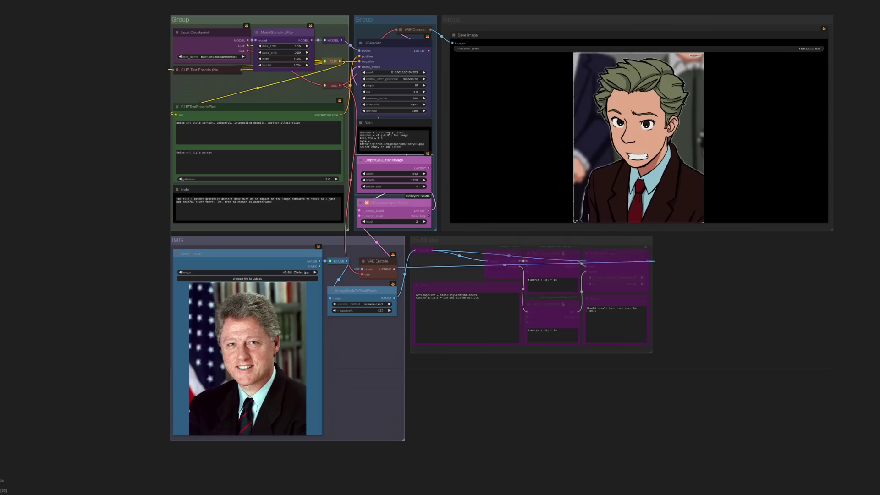
pyautogui.scroll(15, 573, 76)
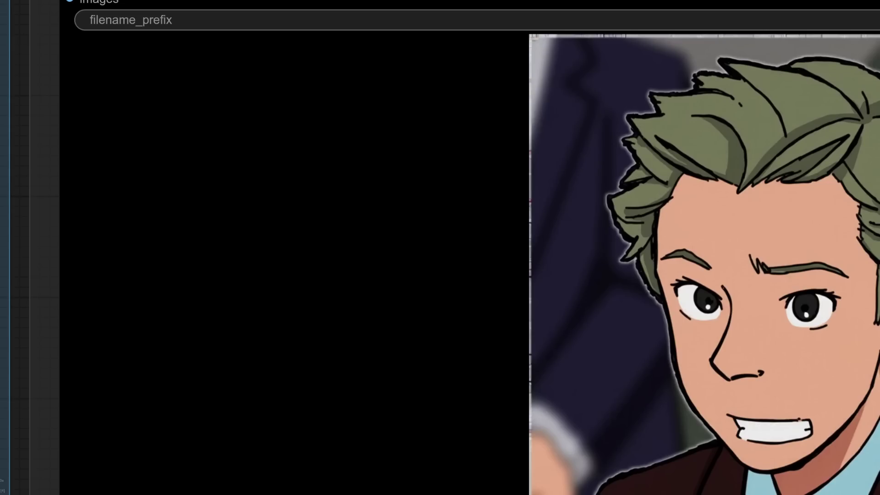
pyautogui.scroll(-10, 784, 136)
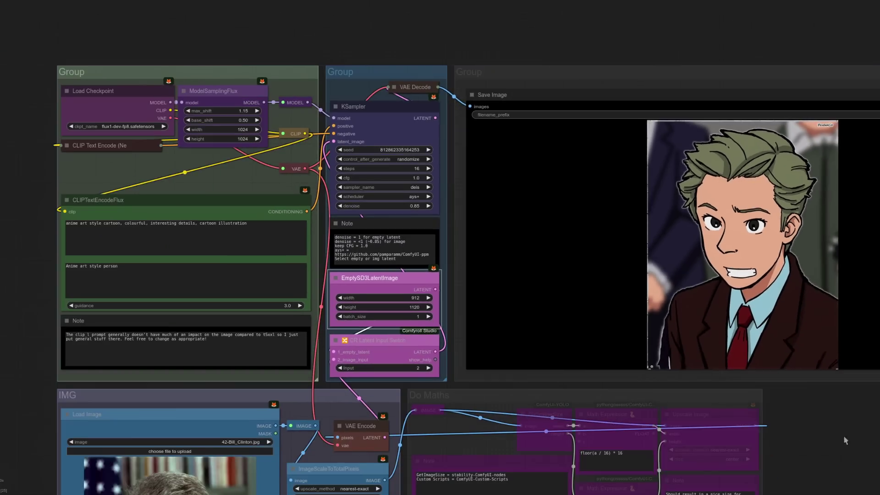
# Set the Do Maths group nodes back to Always and re-enable the EmptySD3LatentImage node
pyautogui.moveTo(846, 441); pyautogui.dragTo(854, 268)
pyautogui.rightClick(507, 224)
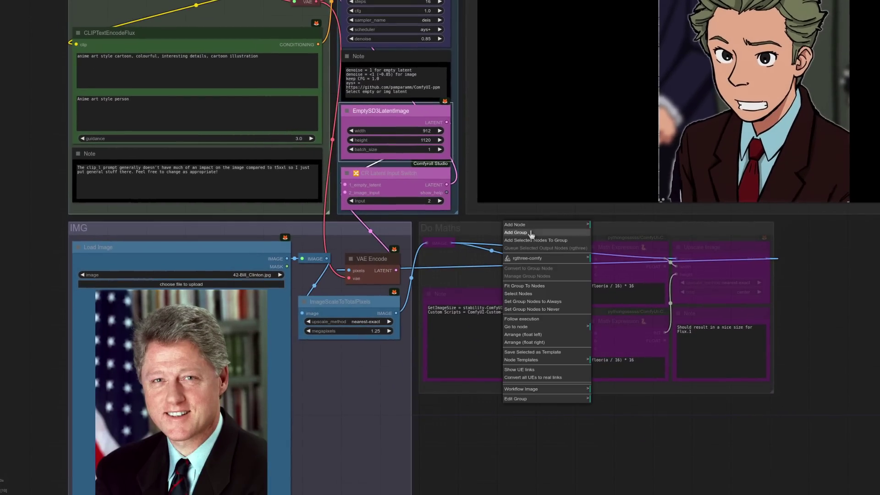
pyautogui.click(537, 302)
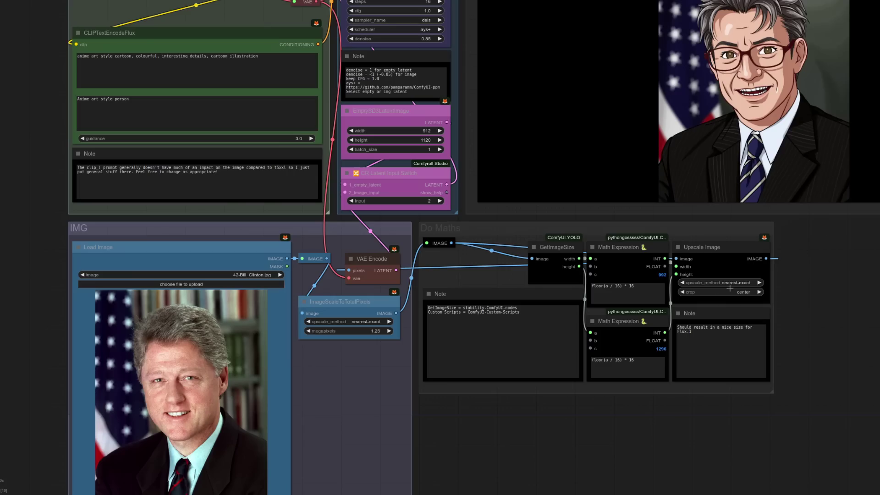
pyautogui.click(415, 119)
pyautogui.hotkey('ctrl', 'm')
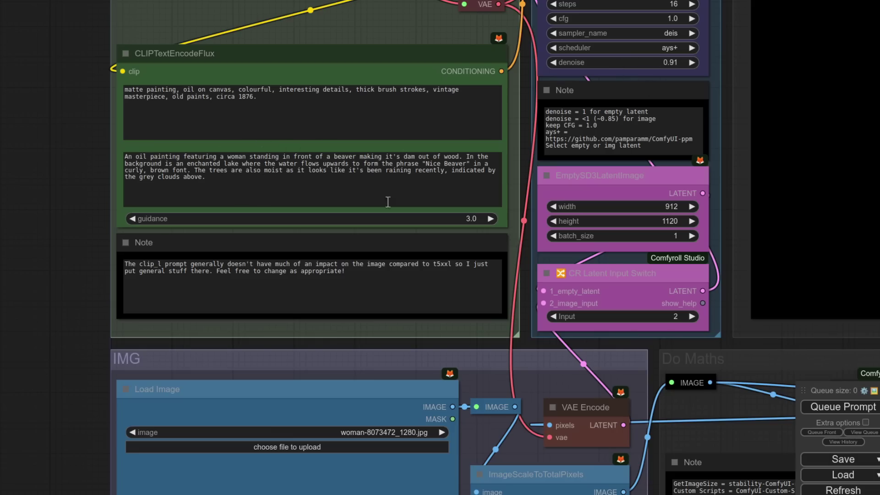
# Pan the canvas to show the Load Image node and its preview
pyautogui.scroll(-3, 34, 451)
pyautogui.moveTo(2, 339); pyautogui.dragTo(17, 222)
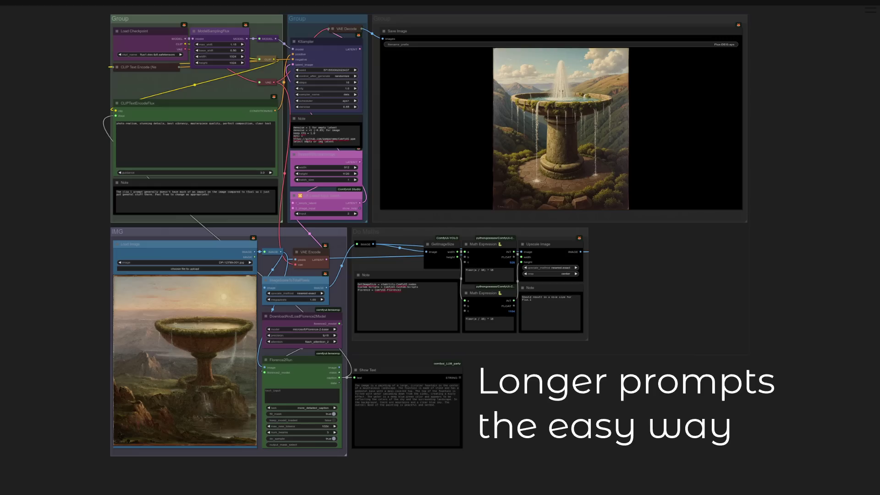
# Zoom into the IMG group and review Florence2Run's task options, keeping more_detailed_caption
pyautogui.scroll(8, 122, 421)
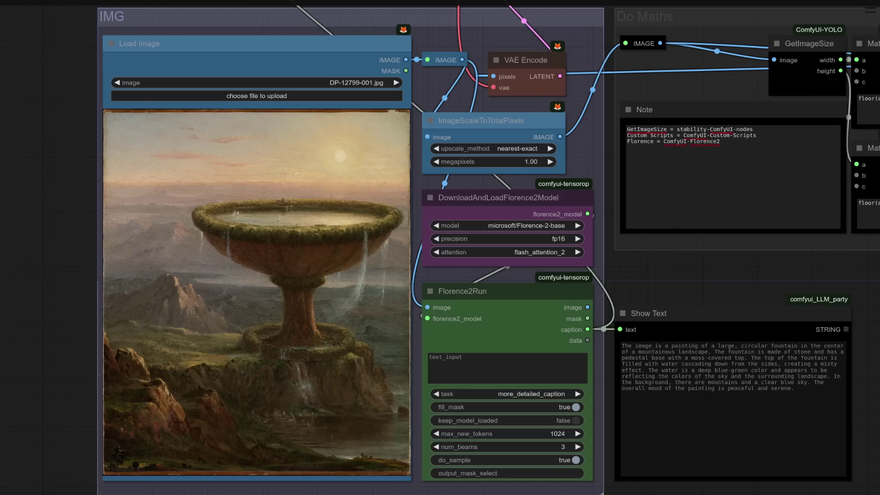
pyautogui.click(505, 393)
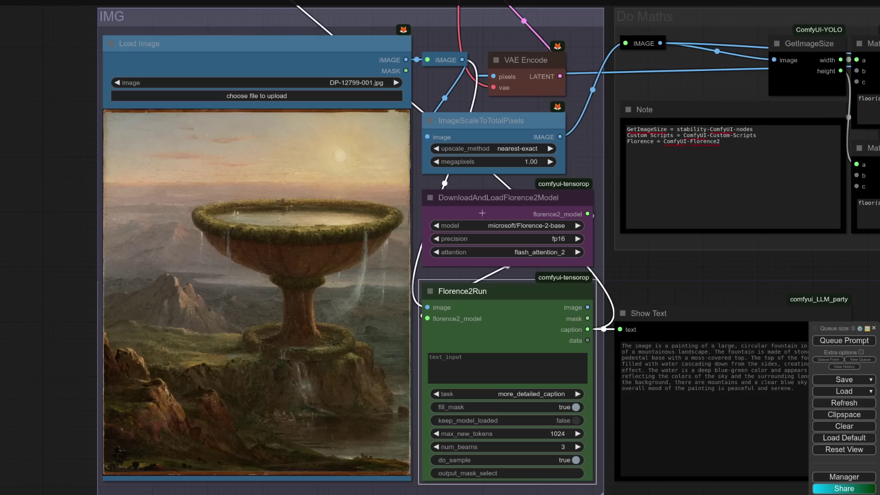
# Close the Manager and run the workflow on the portrait of the man in black
pyautogui.click(482, 214)
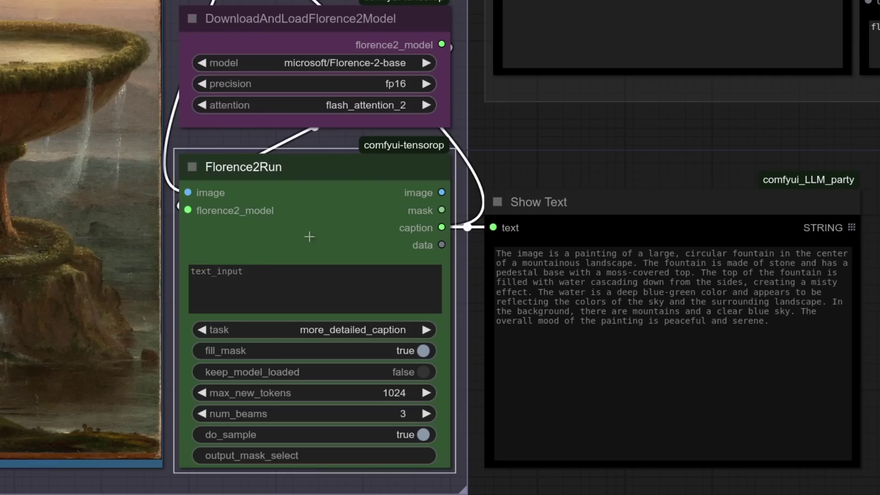
pyautogui.click(310, 236)
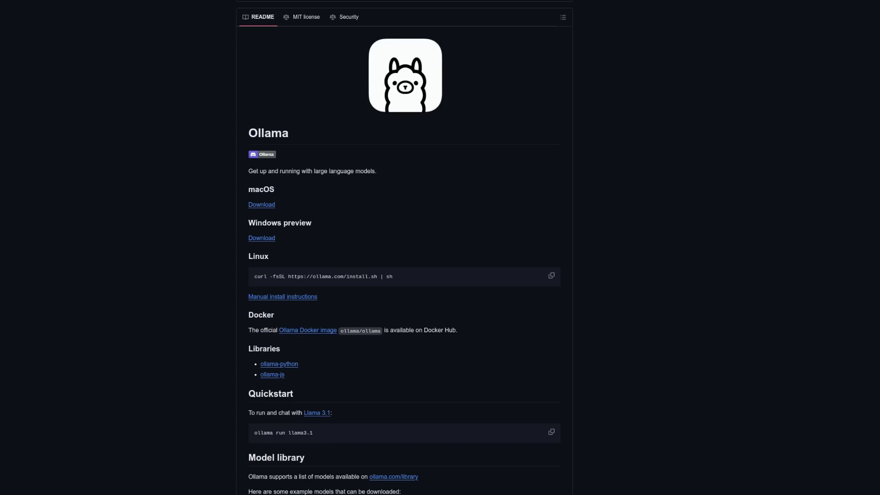
# Scroll the Ollama README down to the Quickstart and model library table
pyautogui.scroll(-8, 440, 247)
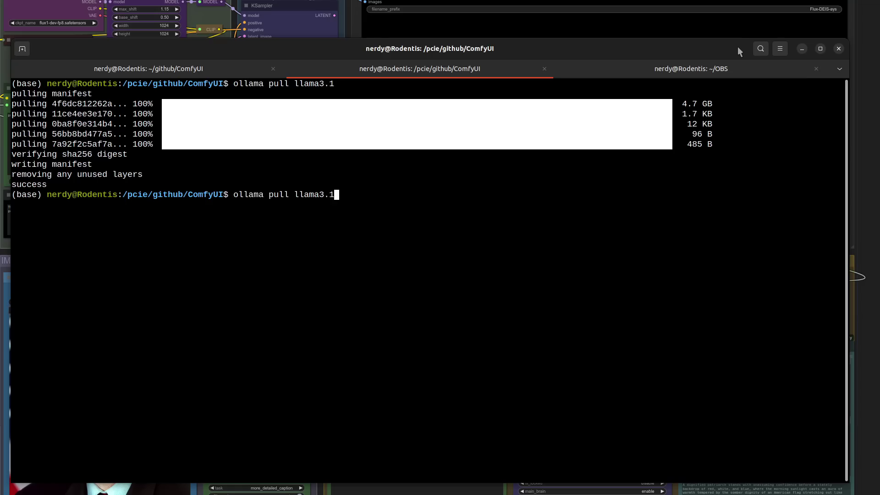
# Run 'ollama pull llama3.1' to download the 4.7 GB llama3.1 model
pyautogui.press('Return')
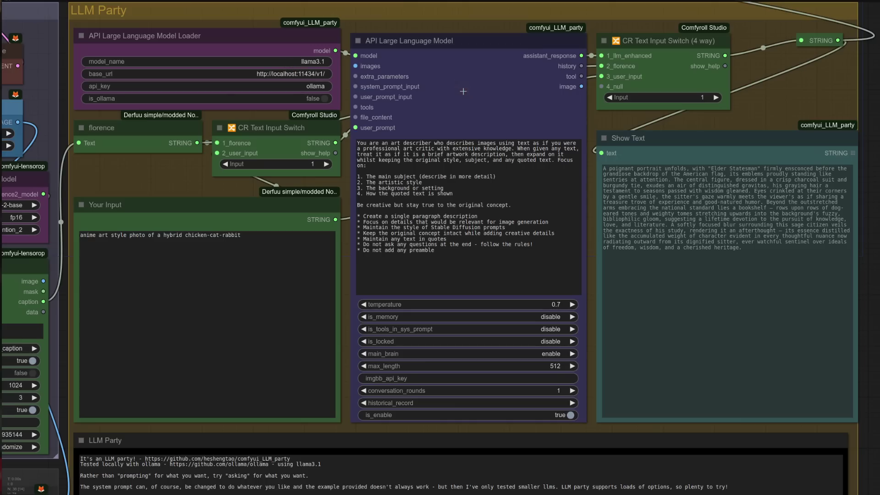
pyautogui.click(457, 182)
# Run the img2img workflow on the rat photo and bring the generated Save Image result into full view
pyautogui.click(286, 139)
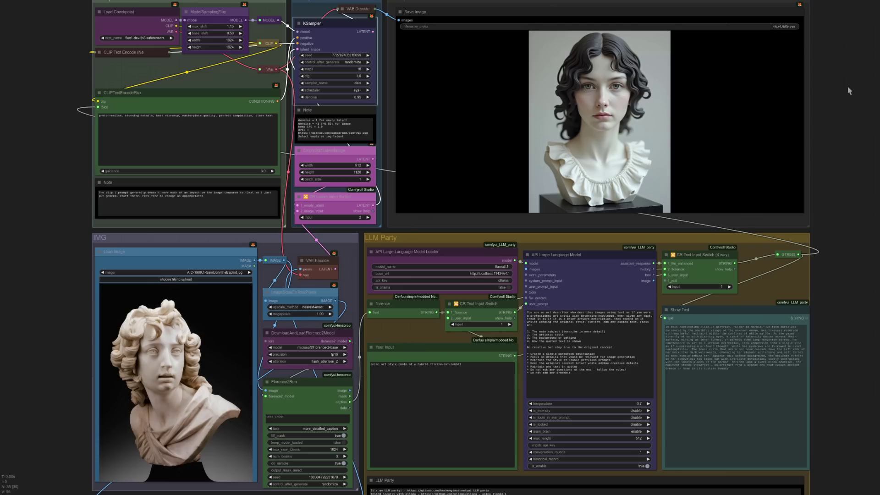
pyautogui.scroll(7, 857, 87)
pyautogui.moveTo(834, 95); pyautogui.dragTo(877, 194)
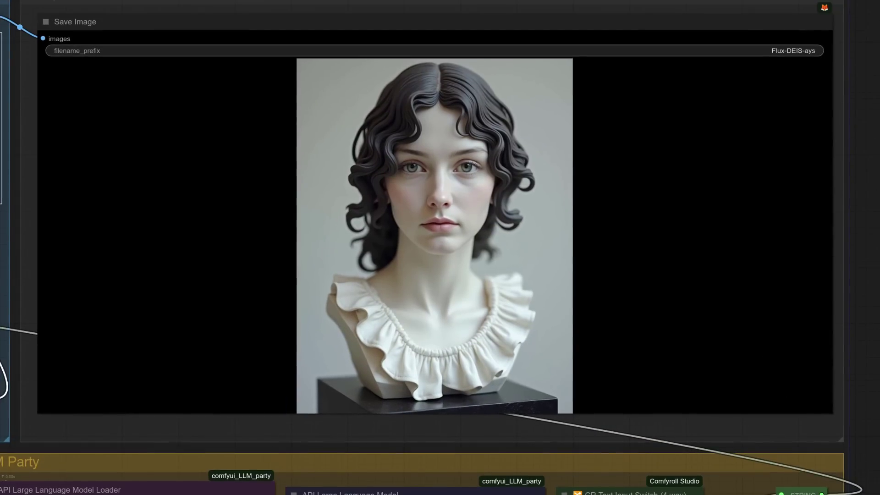